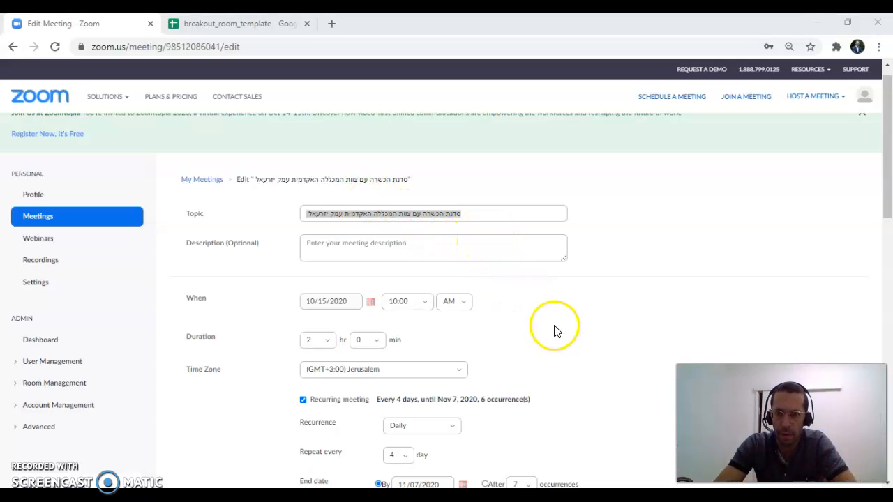
# Enable join before host, authenticated-users-only access and Breakout Room pre-assign in the meeting options.
pyautogui.scroll(-1, 526, 293)
pyautogui.scroll(-4, 527, 293)
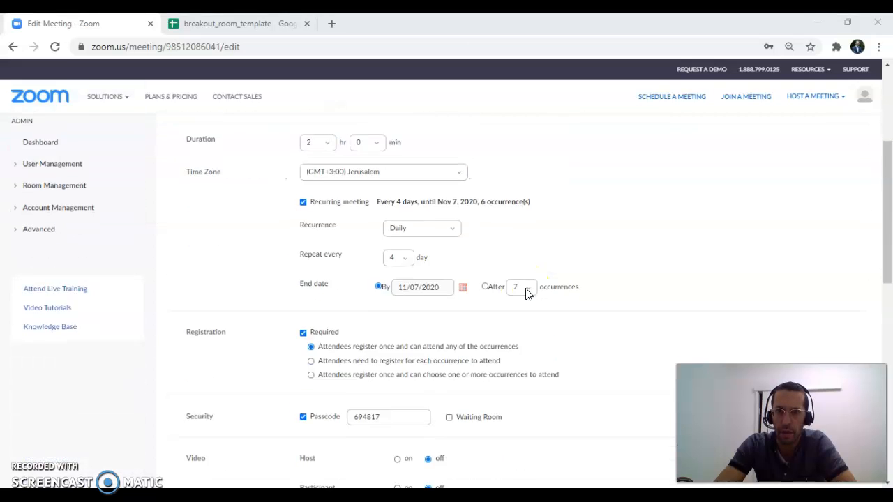
pyautogui.scroll(-2, 527, 293)
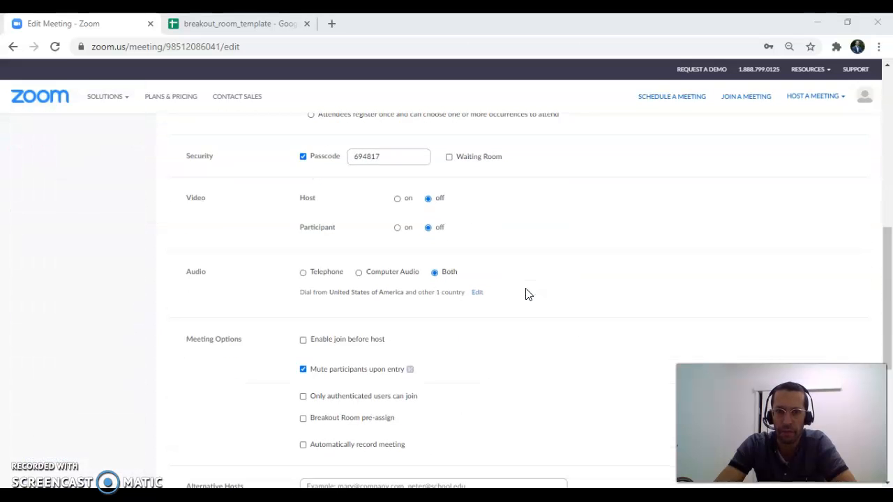
pyautogui.scroll(-1, 144, 263)
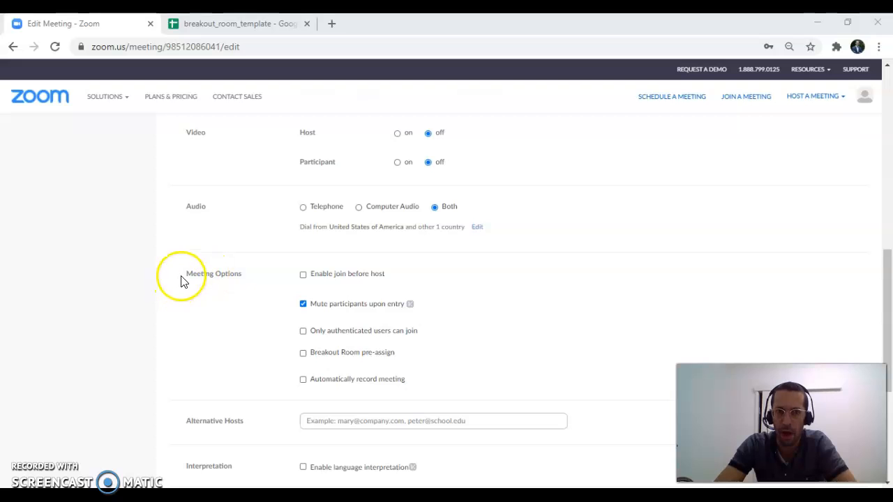
pyautogui.click(303, 274)
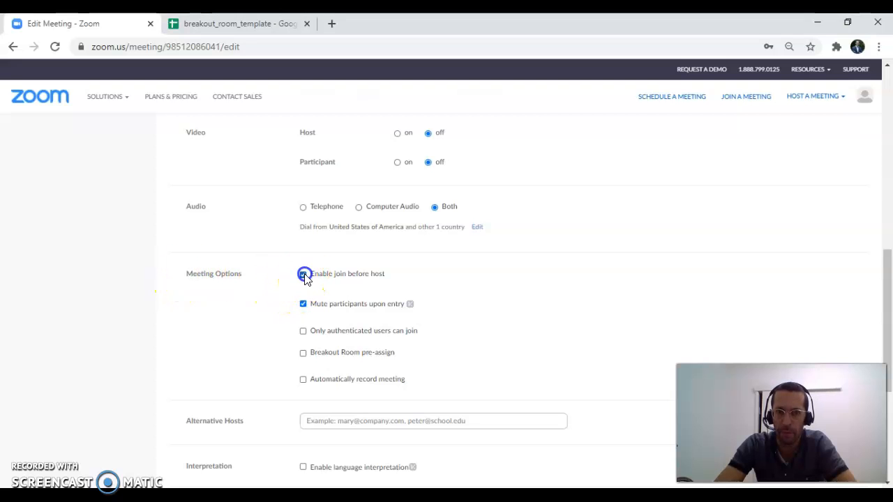
pyautogui.click(303, 331)
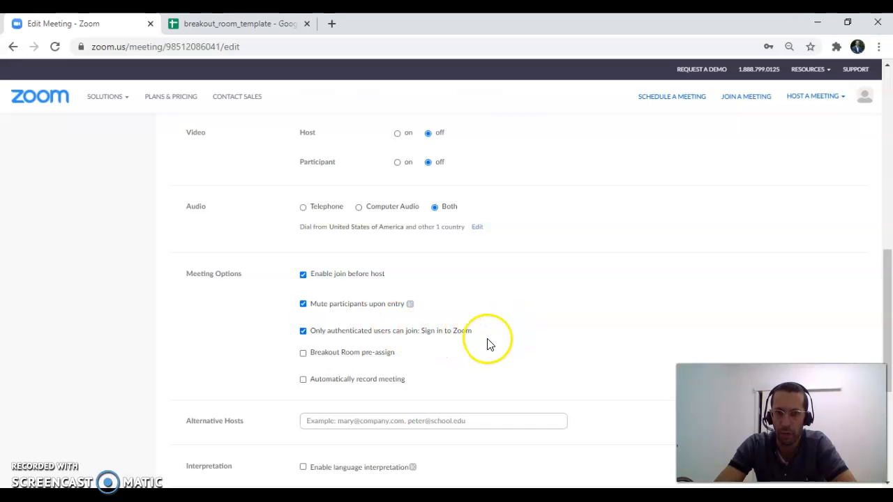
pyautogui.scroll(-1, 486, 343)
pyautogui.click(303, 288)
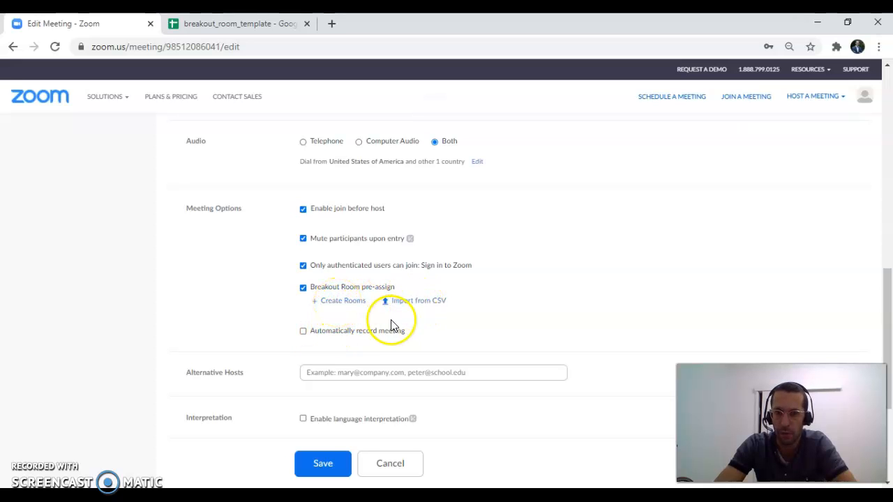
# Create five breakout rooms manually in the breakout room assignment.
pyautogui.click(347, 301)
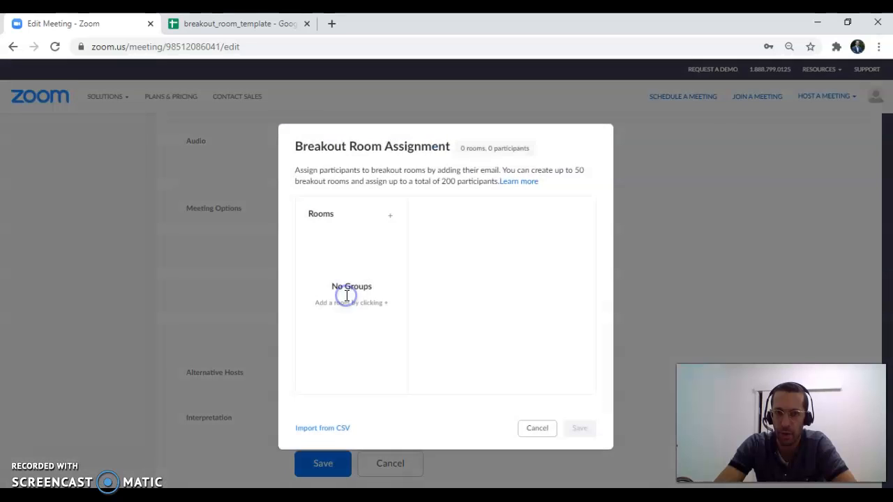
pyautogui.click(390, 217)
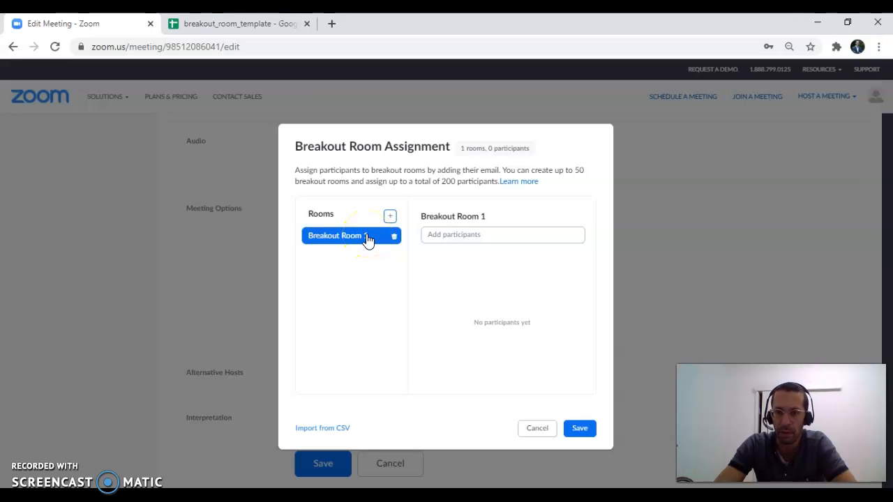
pyautogui.click(390, 216)
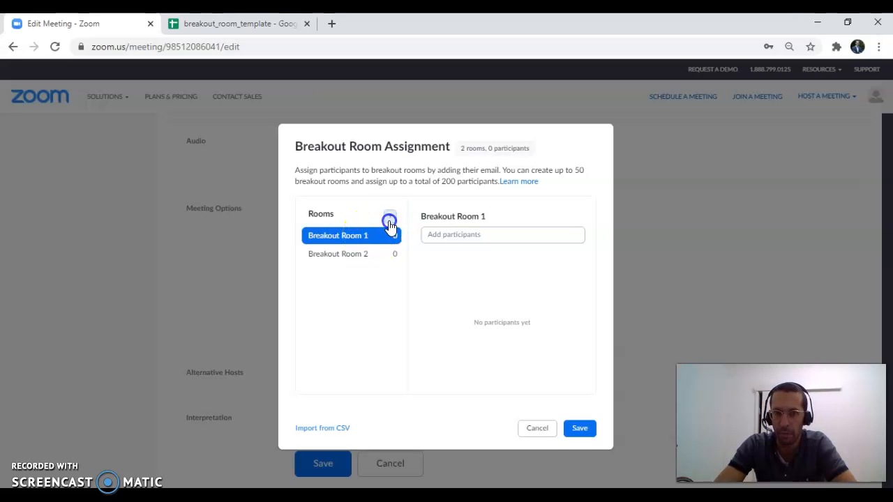
pyautogui.click(390, 216)
pyautogui.click(390, 216)
pyautogui.click(391, 217)
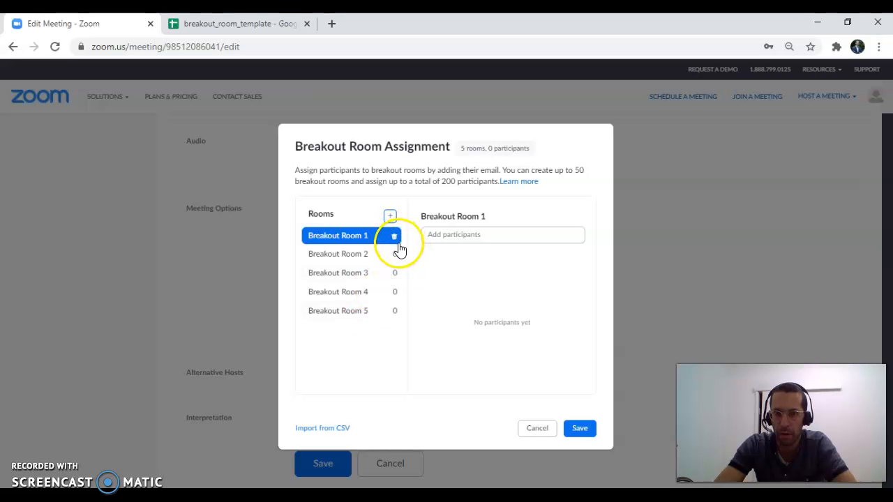
# Add a participant's email to Breakout Room 1 and discard the manual room assignment.
pyautogui.click(461, 234)
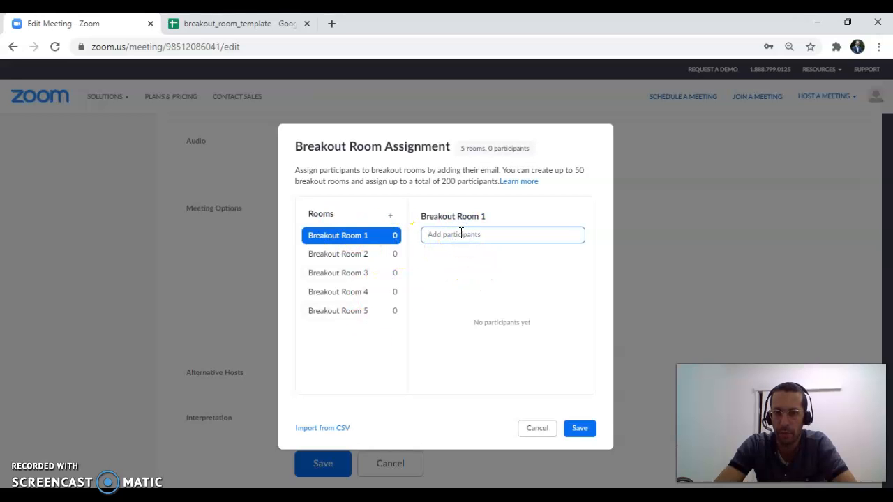
pyautogui.click(517, 274)
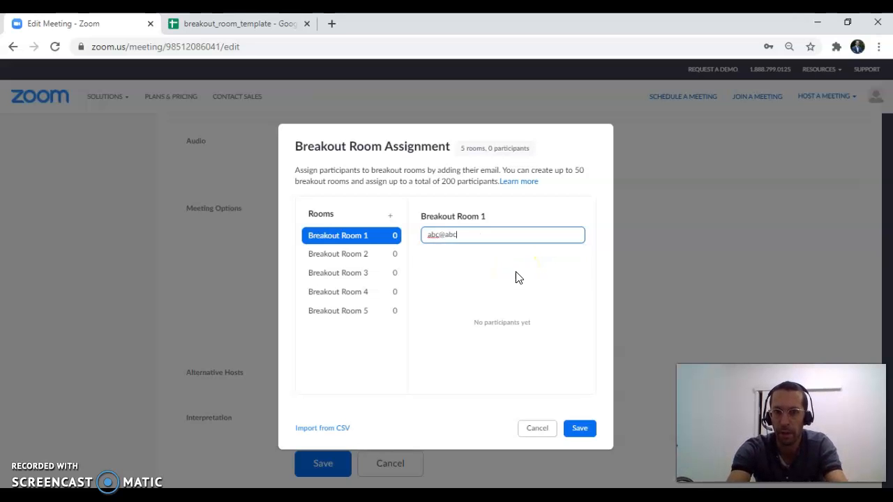
pyautogui.press('Return')
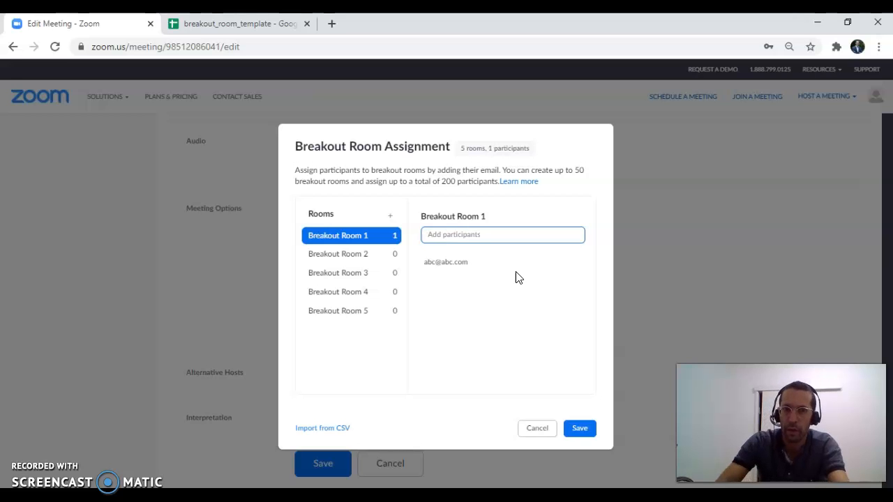
pyautogui.click(399, 235)
pyautogui.click(501, 353)
pyautogui.click(472, 265)
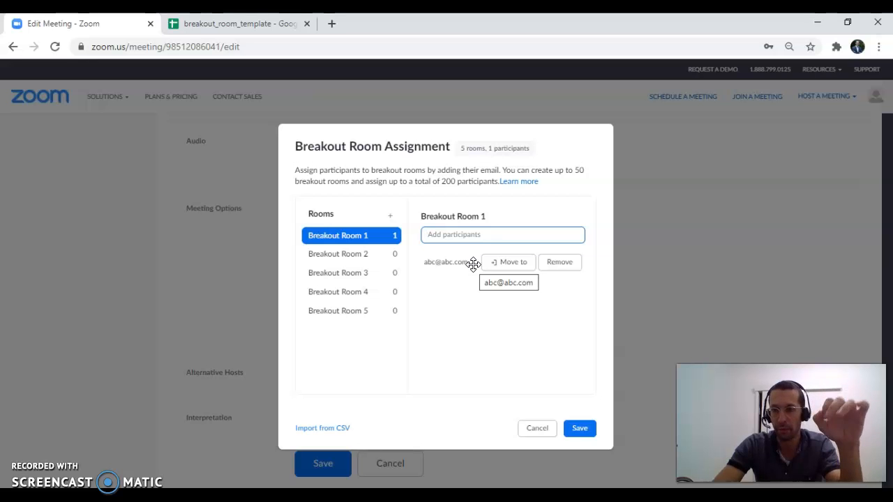
pyautogui.click(513, 318)
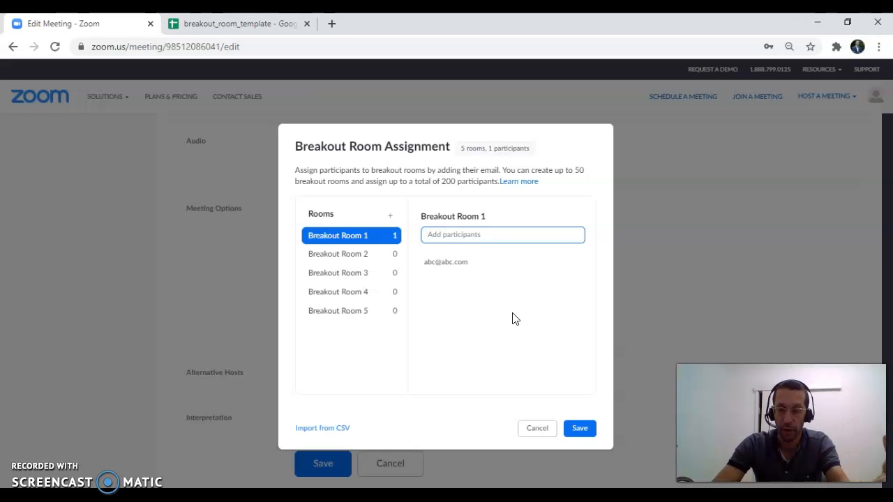
pyautogui.click(537, 430)
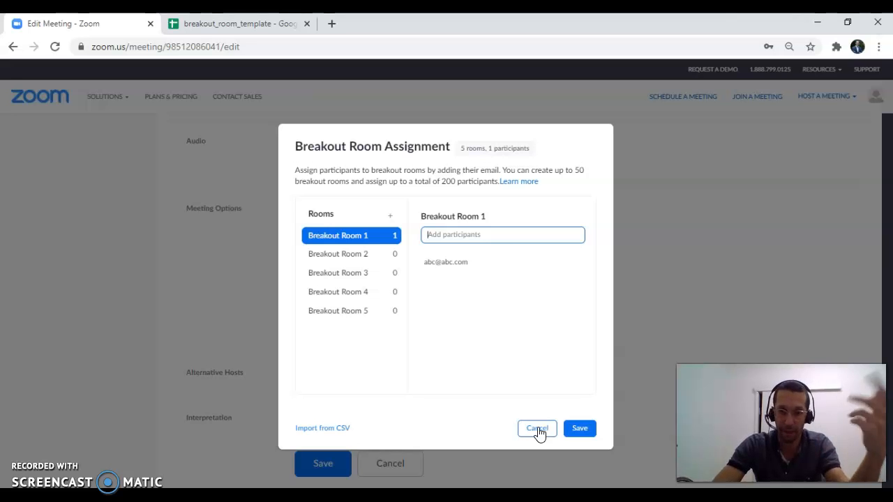
pyautogui.click(544, 434)
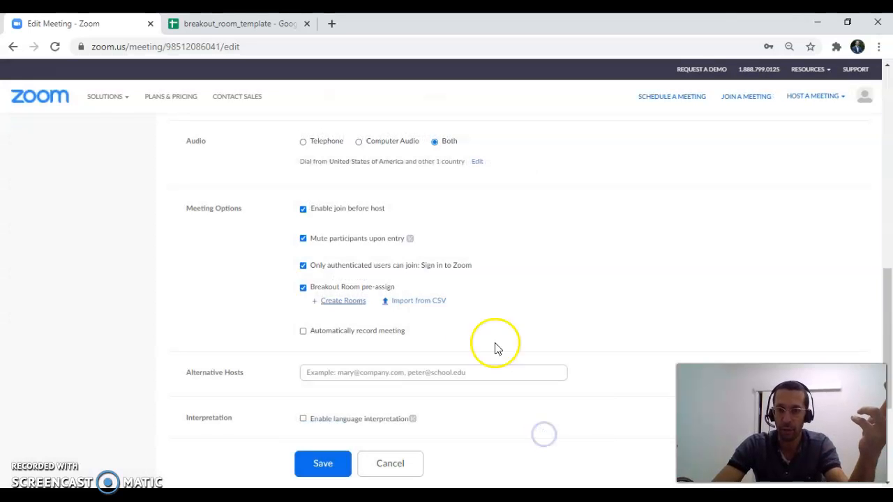
# Download the template for importing breakout rooms from CSV and examine the breakout_room_template sheet and its download formats in Google Sheets.
pyautogui.click(425, 304)
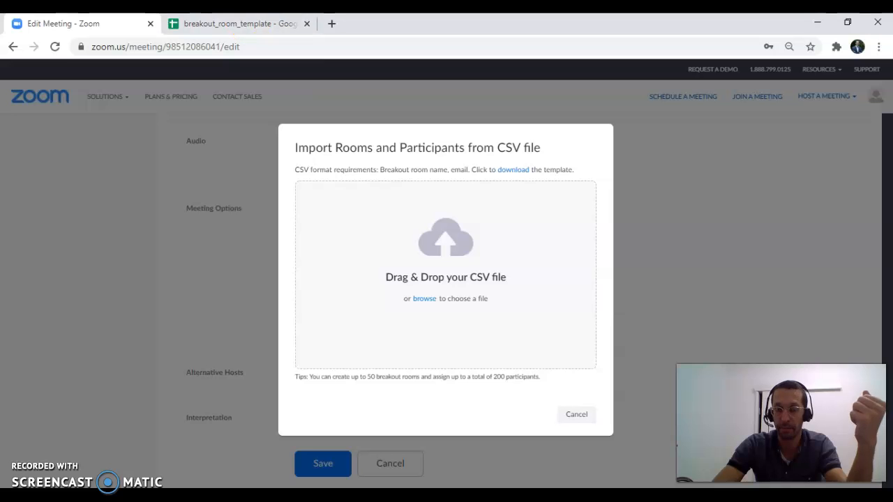
pyautogui.click(512, 175)
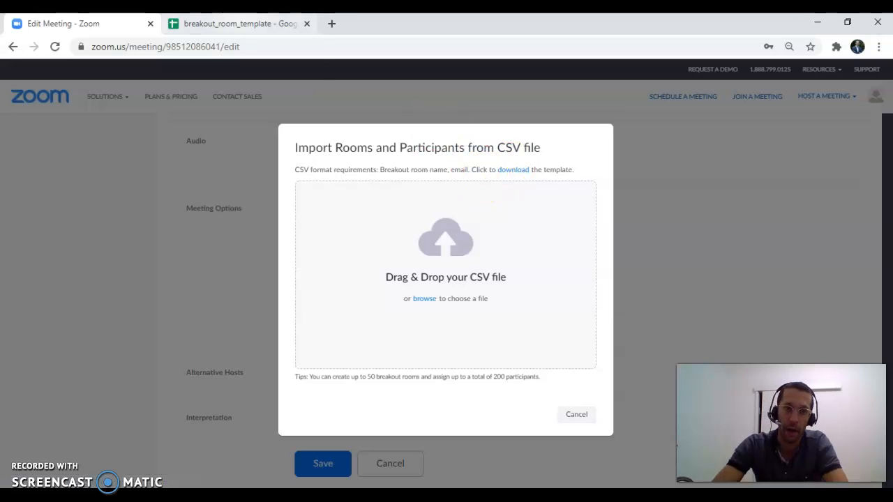
pyautogui.click(244, 26)
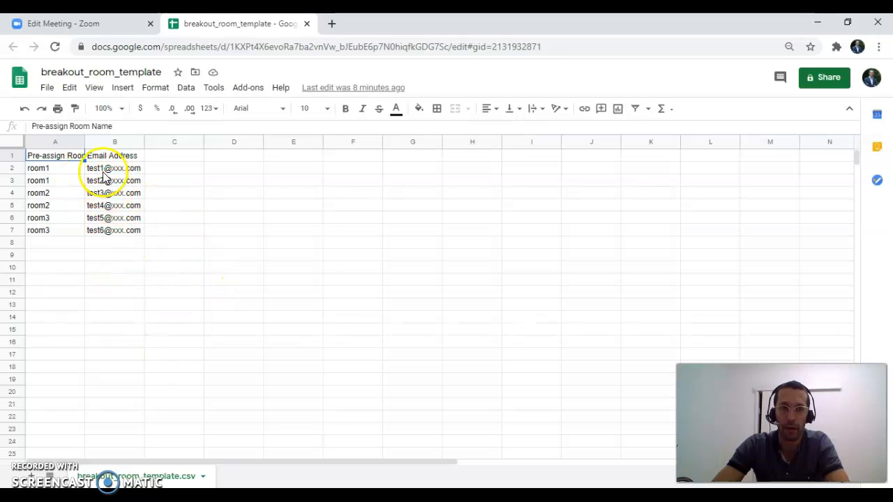
pyautogui.click(52, 89)
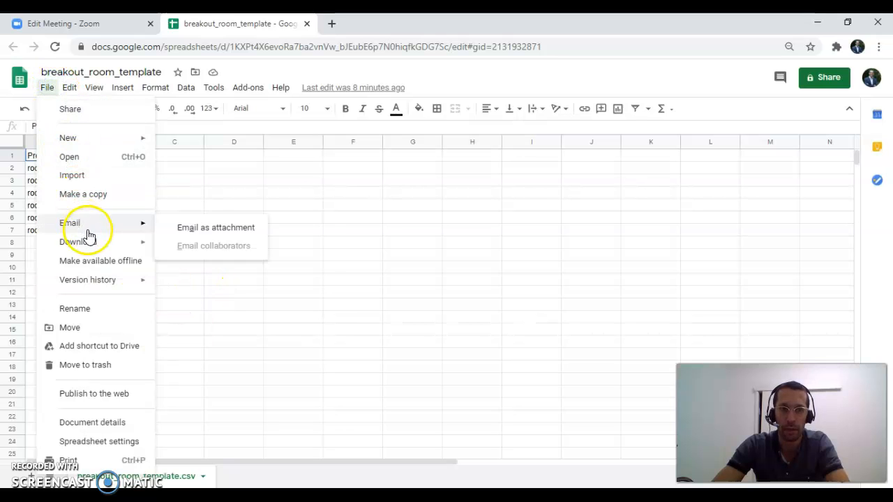
pyautogui.moveTo(88, 239)
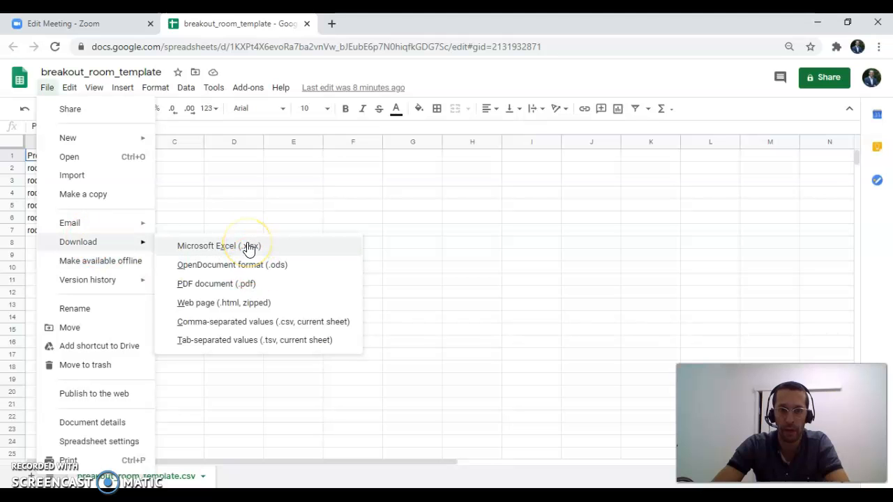
# Return to the Zoom meeting and import the breakout rooms and participants from the CSV file in the Downloads folder.
pyautogui.click(64, 24)
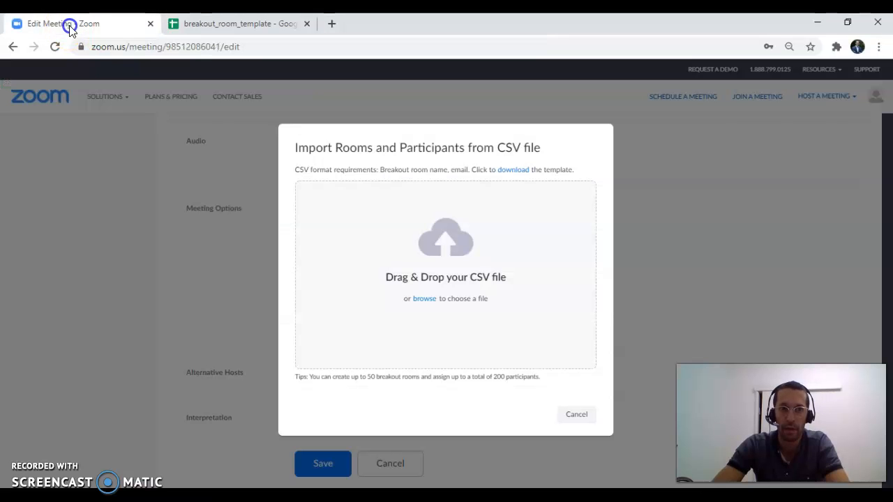
pyautogui.click(408, 323)
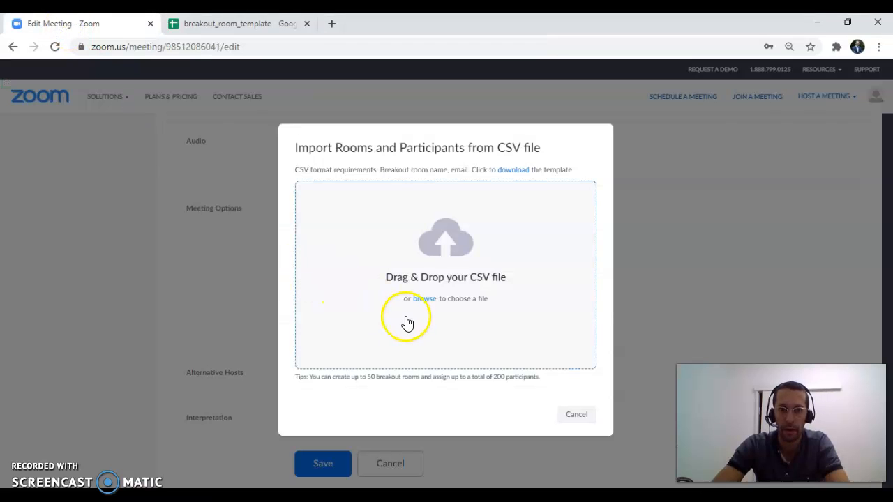
pyautogui.click(438, 253)
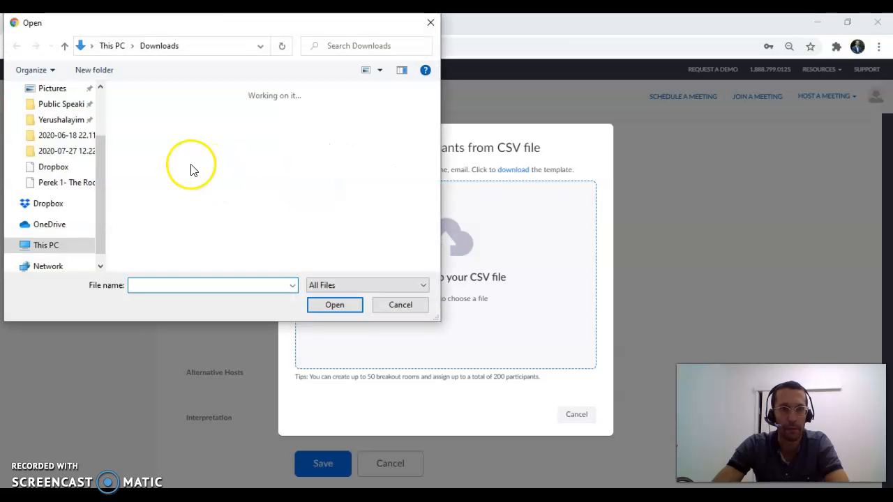
pyautogui.doubleClick(139, 140)
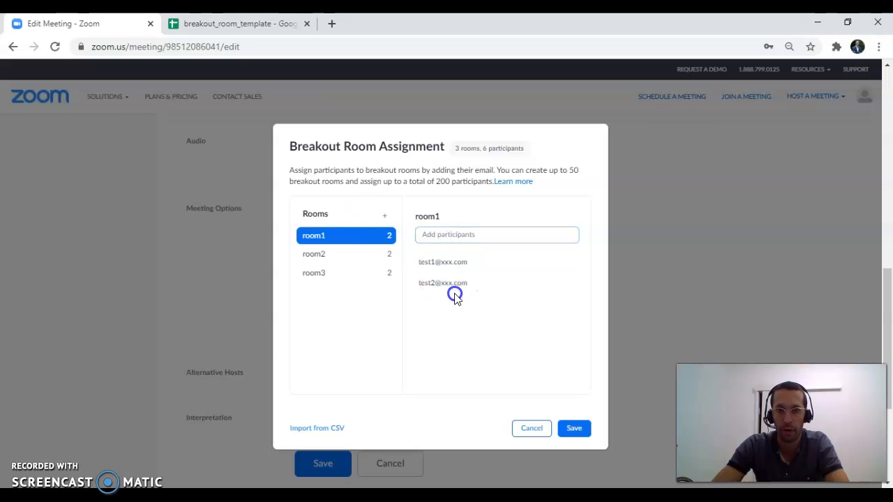
# Check the participants assigned to room2 and room3 and close the breakout room assignment.
pyautogui.click(356, 255)
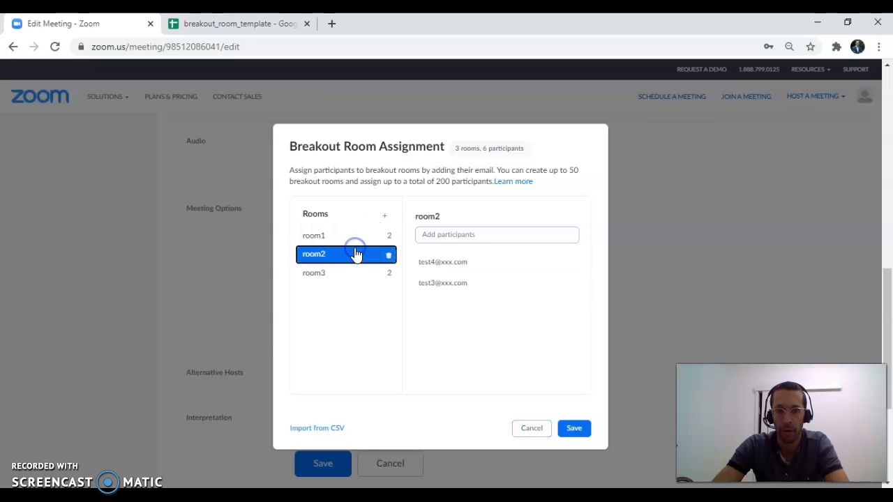
pyautogui.click(355, 272)
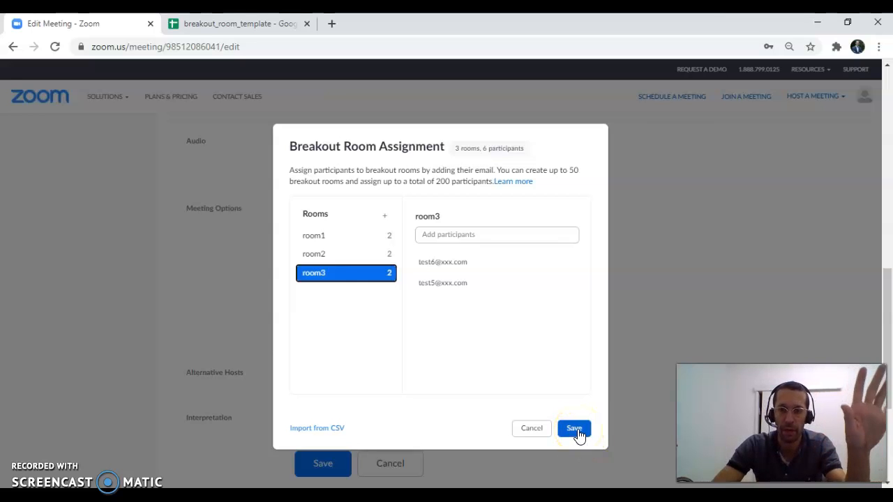
pyautogui.moveTo(442, 282)
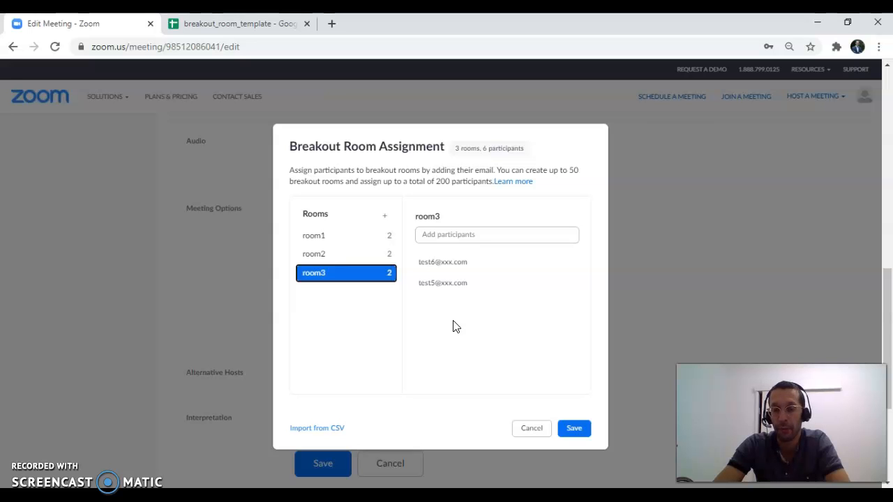
pyautogui.click(533, 428)
# Review the meeting's recurrence settings and the Breakout Room pre-assign entry in the meeting options.
pyautogui.scroll(3, 409, 300)
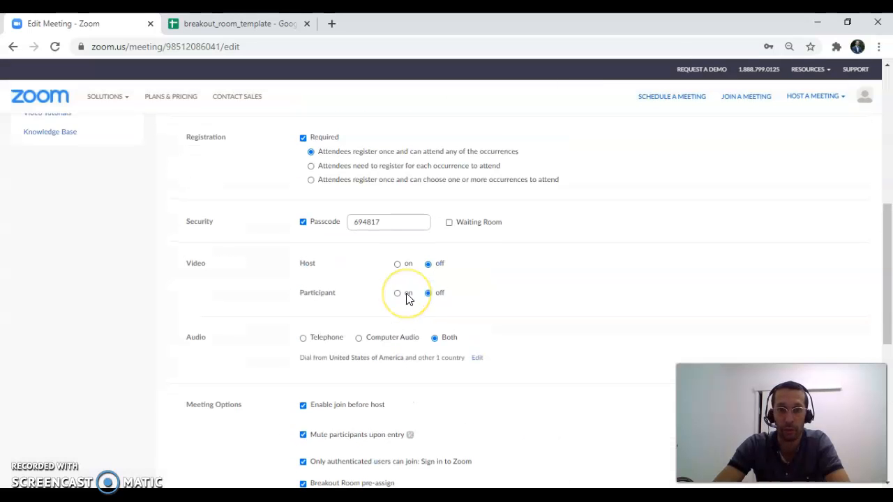
pyautogui.scroll(5, 409, 299)
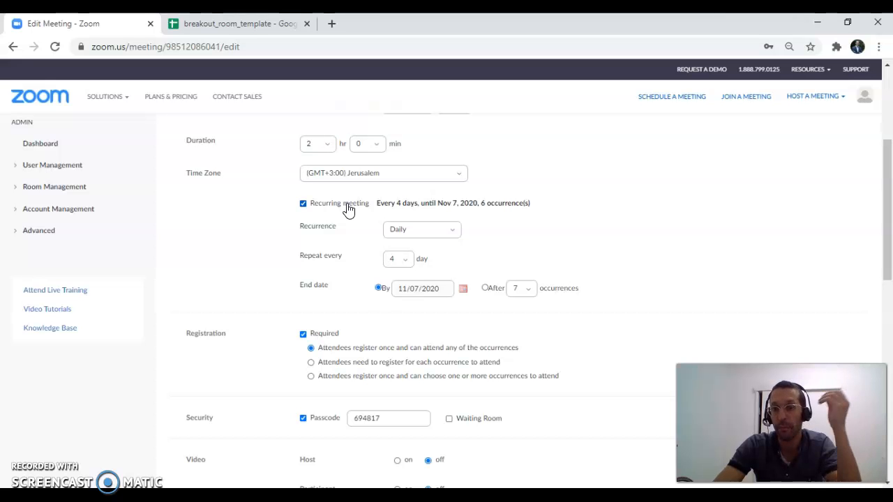
pyautogui.click(368, 302)
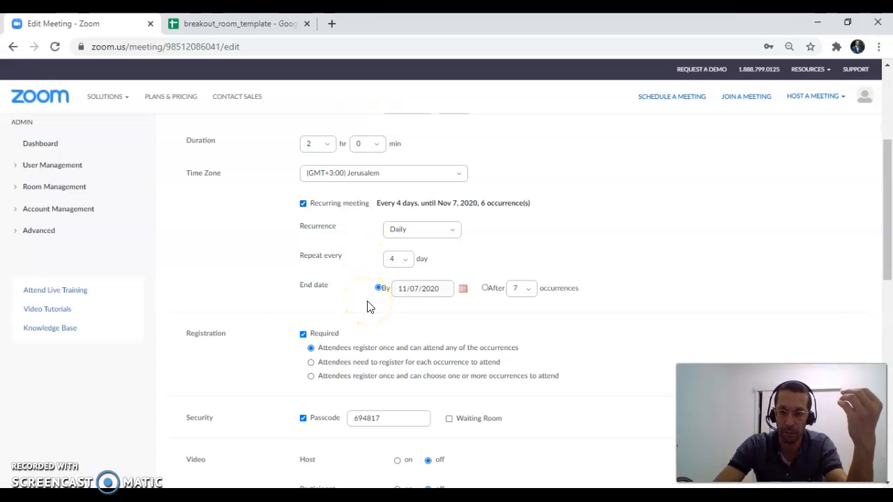
pyautogui.scroll(-2, 370, 362)
pyautogui.scroll(-3, 377, 370)
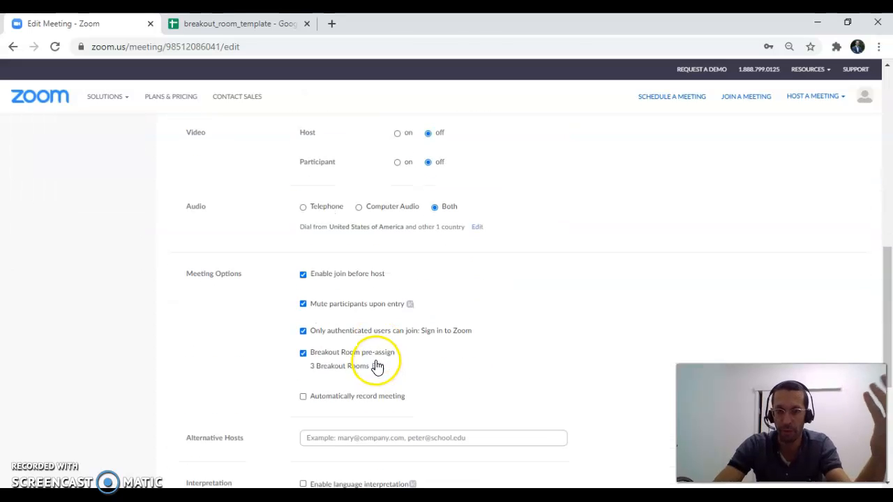
pyautogui.click(381, 355)
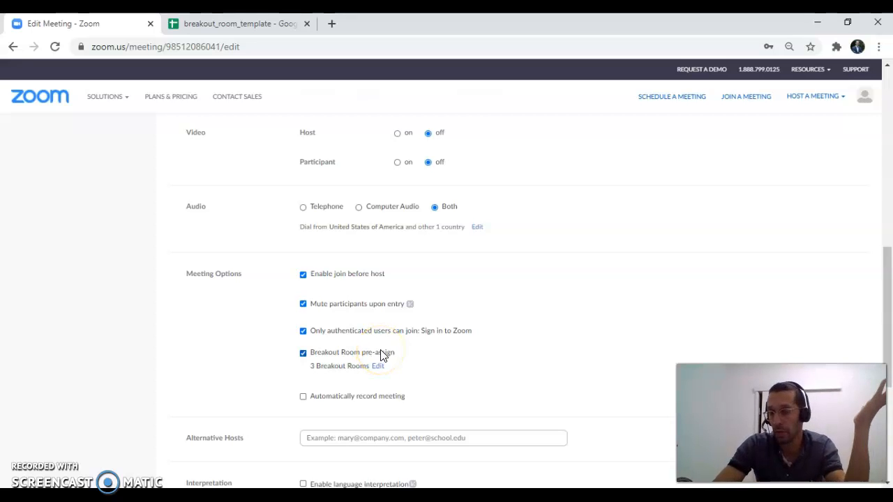